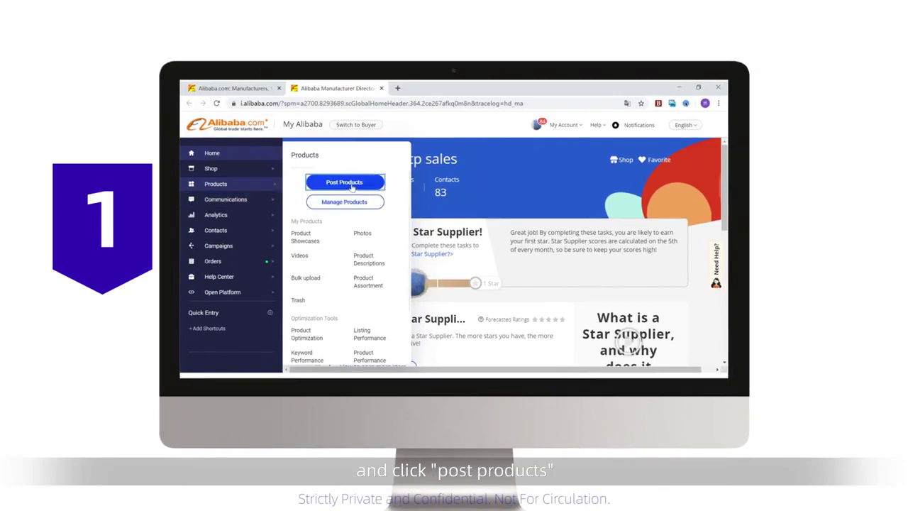
Step: Post a new customized product under Mobile Phone Bags & Cases and agree to the terms
left_click(351, 184)
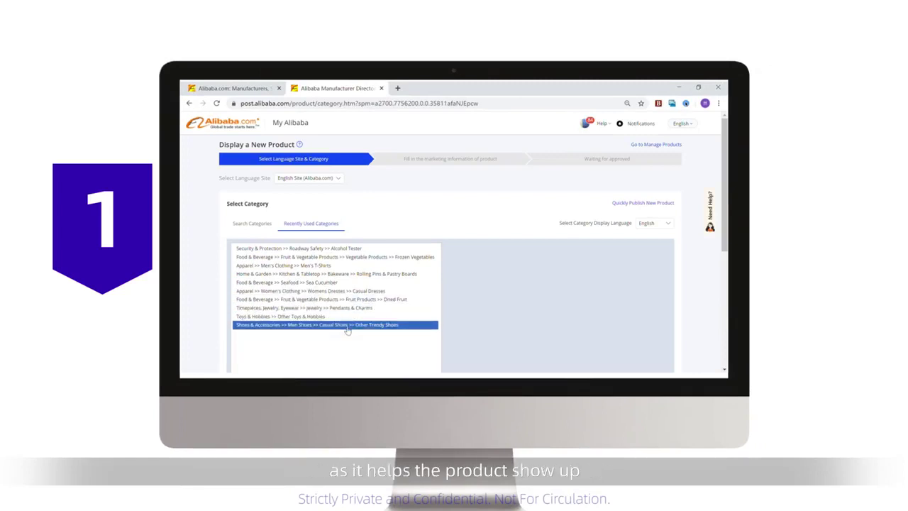
left_click(270, 225)
left_click(287, 245)
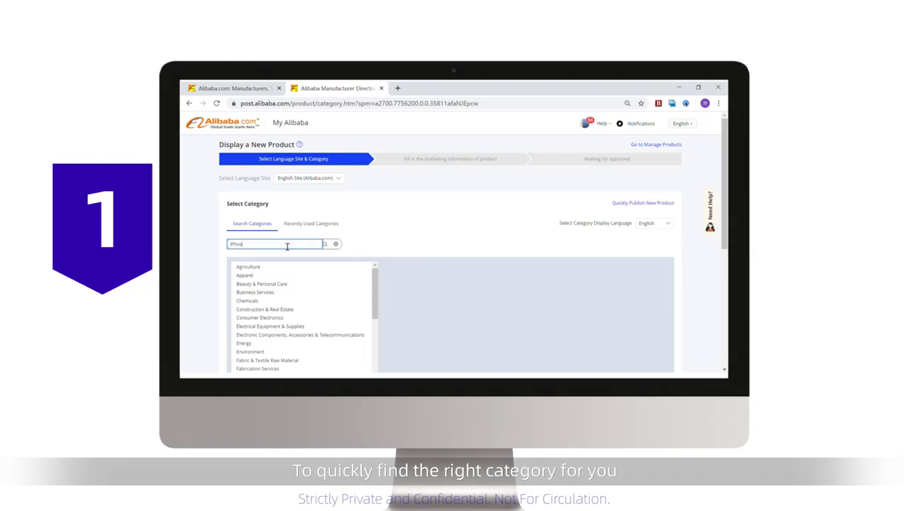
left_click(326, 244)
scroll(366, 233, "down", 5)
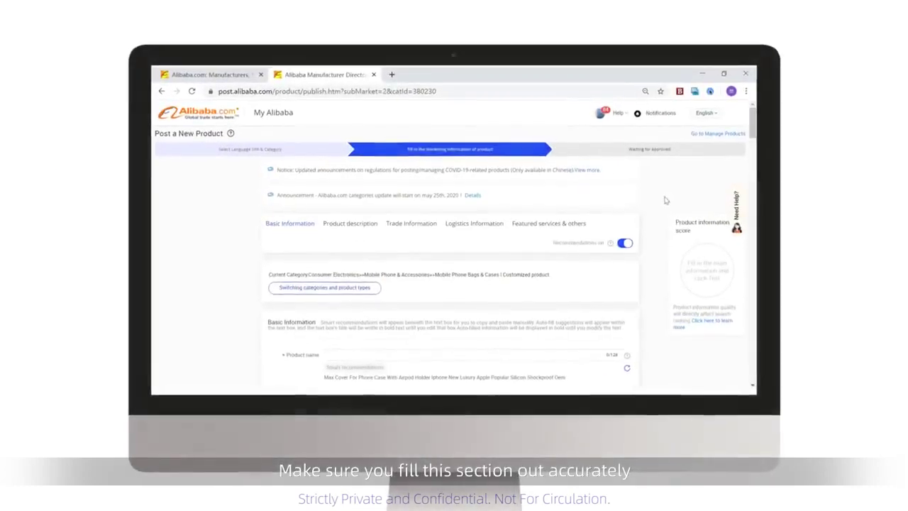
Step: Enter 'red iPhone case for iPhone 1' as the product name
left_click(534, 241)
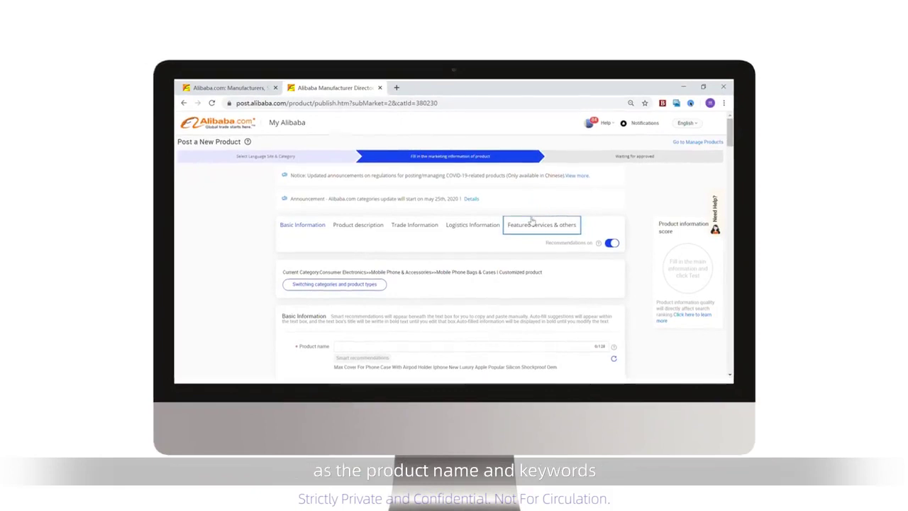
scroll(531, 218, "down", 1)
scroll(520, 224, "down", 2)
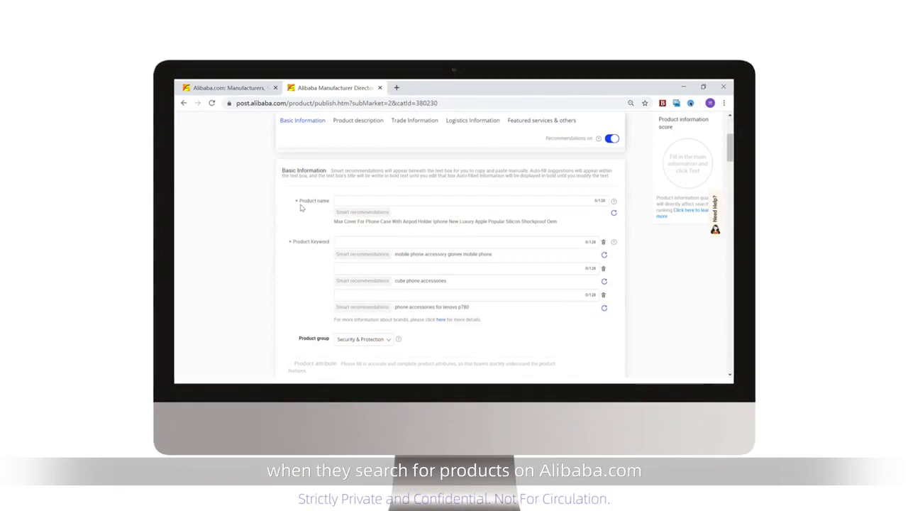
left_click_drag(310, 203, 326, 202)
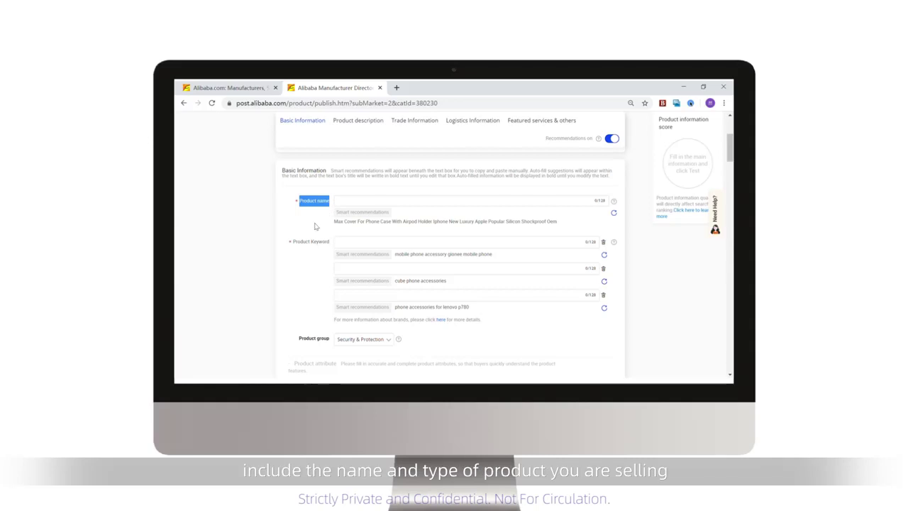
left_click_drag(293, 242, 304, 244)
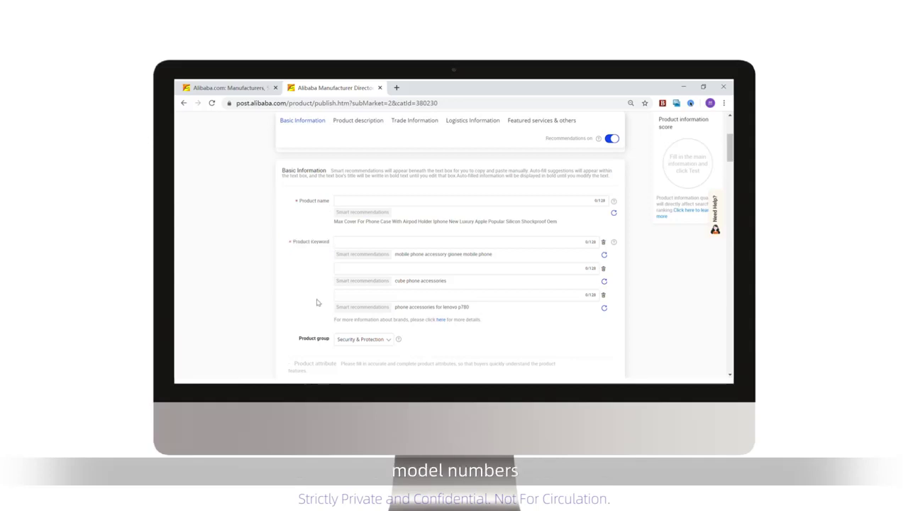
left_click(373, 211)
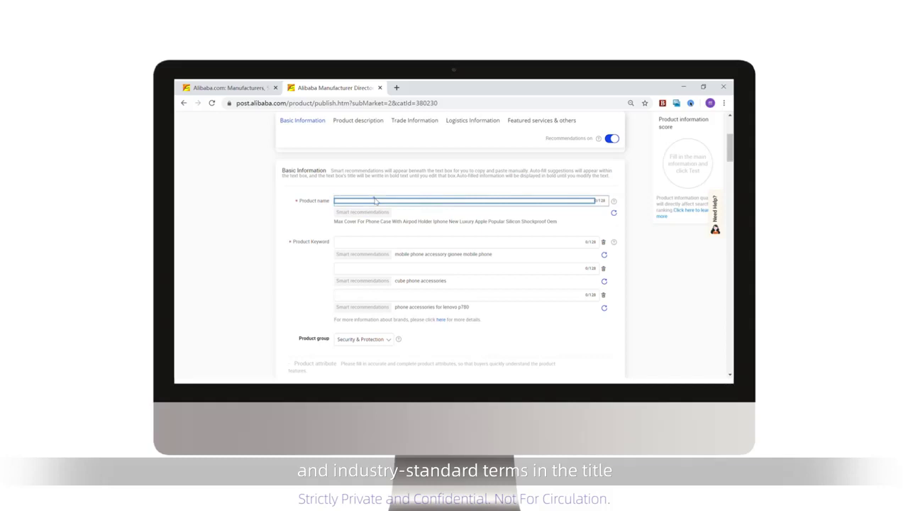
type("re")
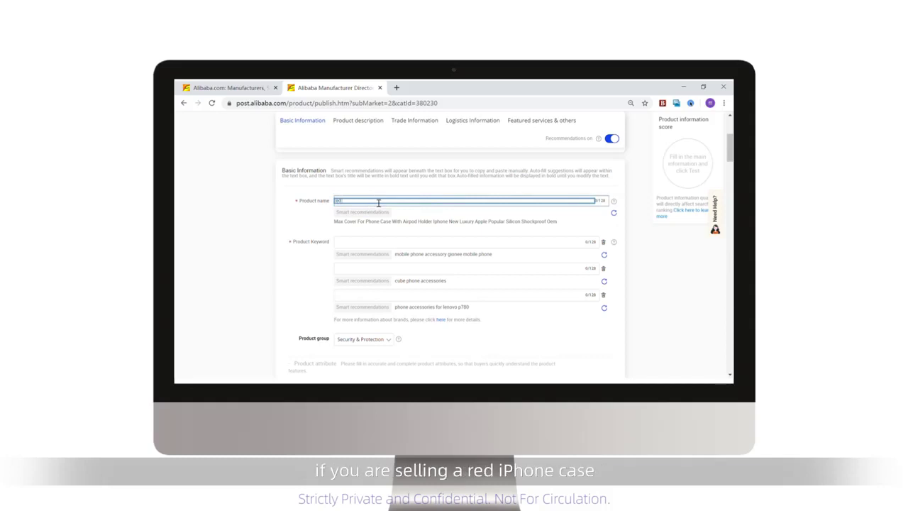
type("d iPhone case for")
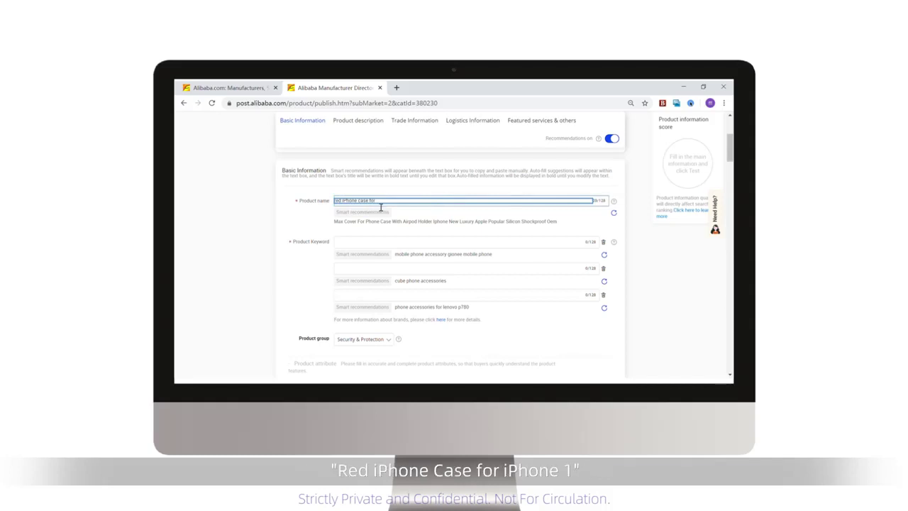
type(" iPhone 1")
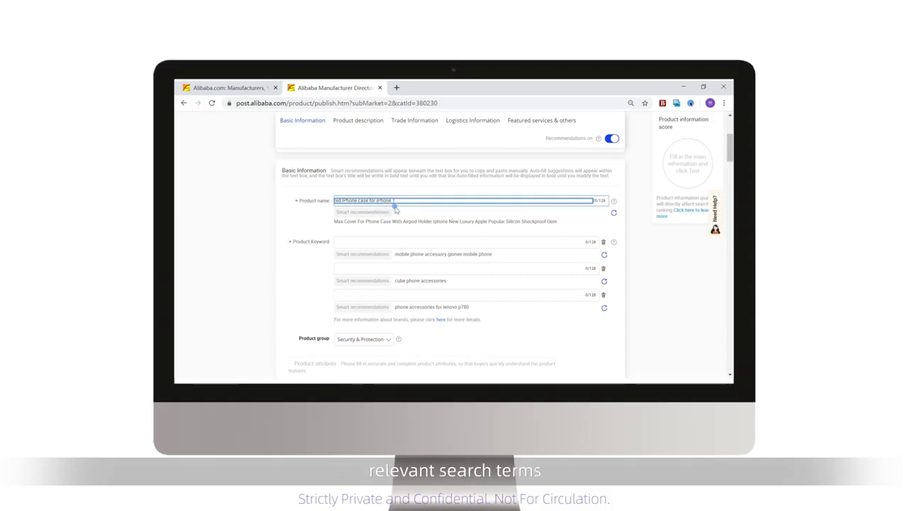
Step: Fill three keywords from suggestions: 'mobile case for lenovo k900' and 'penguin case for nokia'
left_click(385, 245)
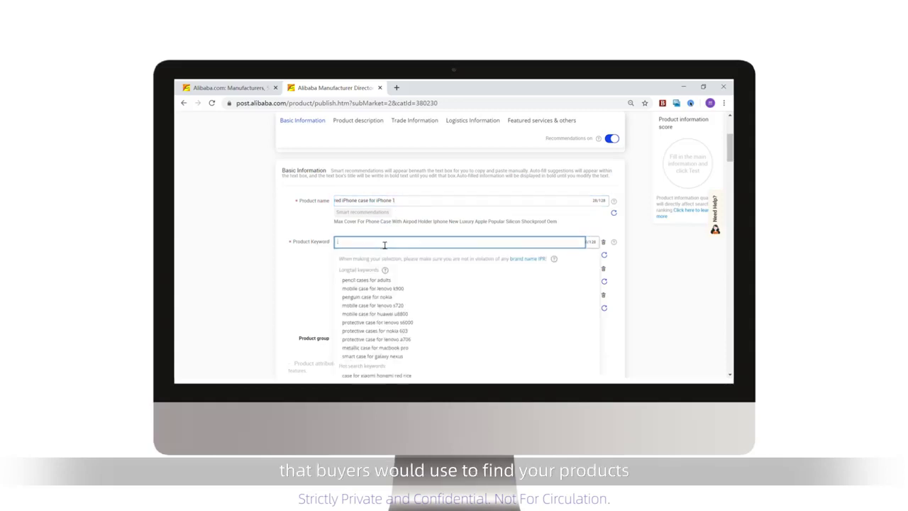
left_click(597, 244)
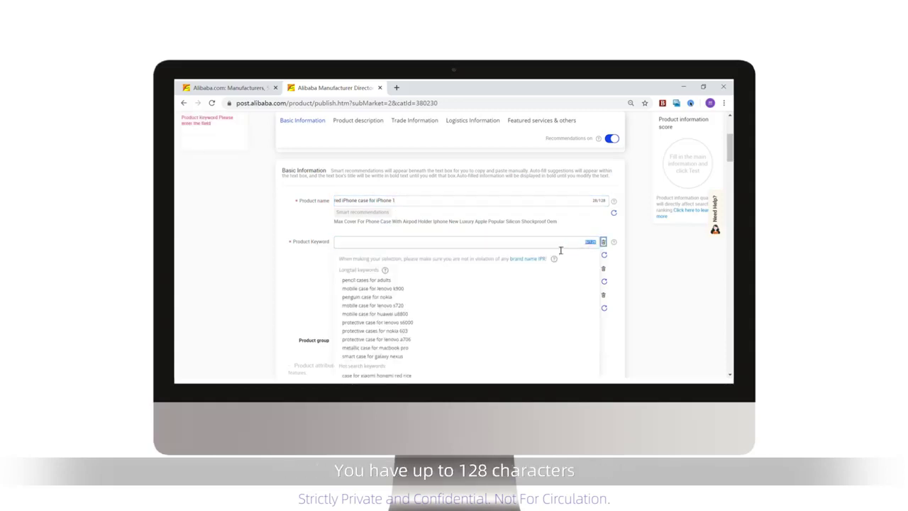
left_click(404, 288)
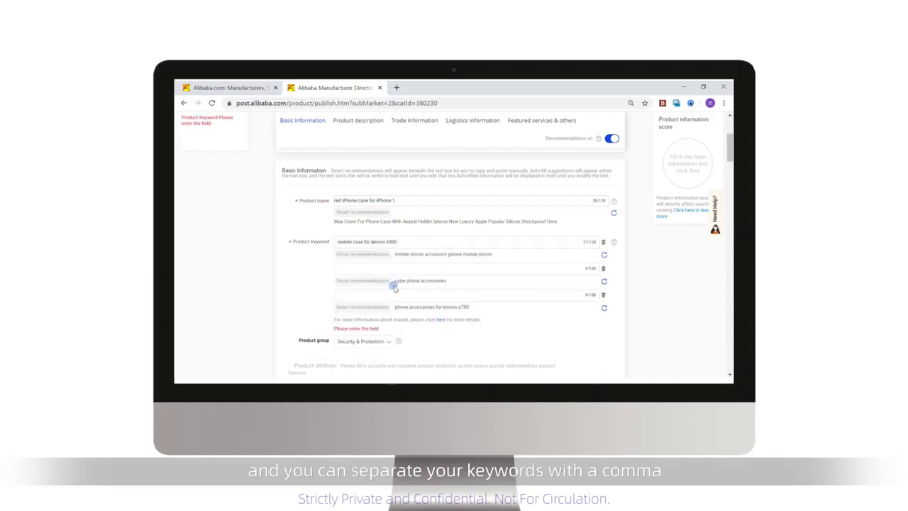
left_click(390, 271)
left_click(369, 314)
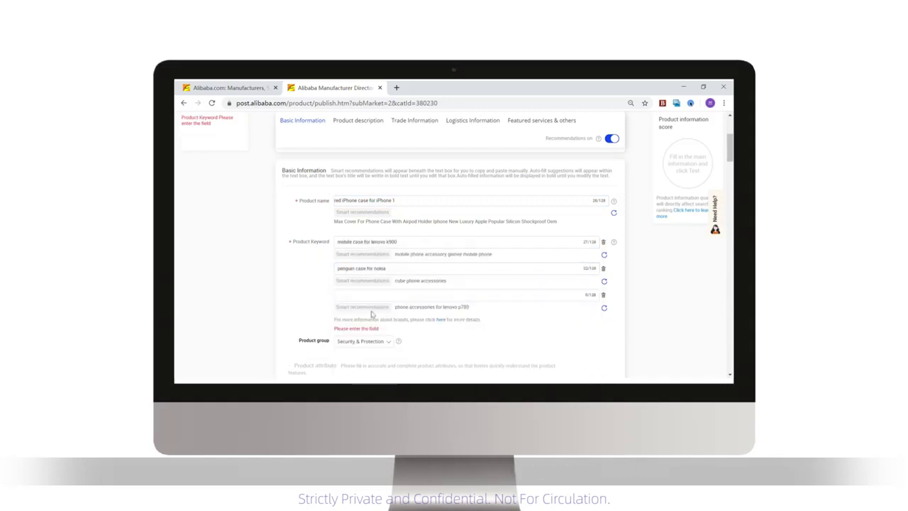
left_click(370, 298)
left_click(372, 348)
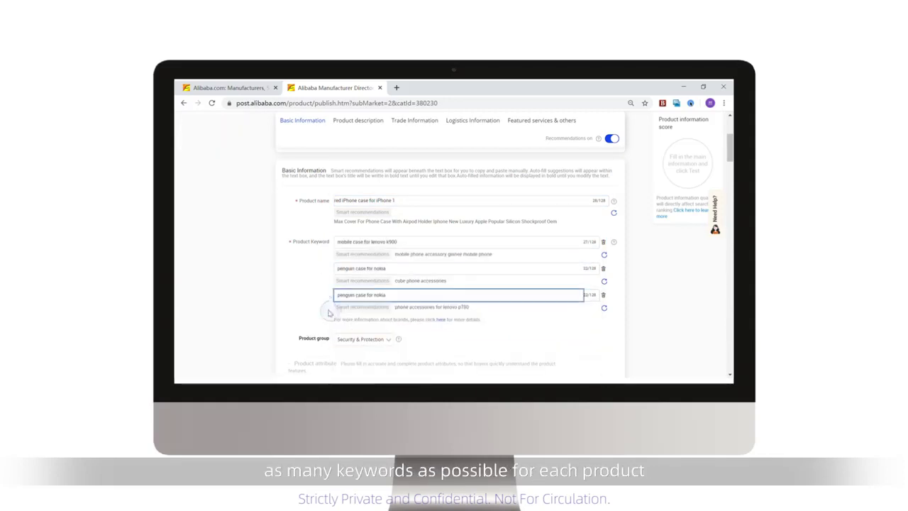
scroll(323, 307, "down", 1)
scroll(322, 307, "down", 1)
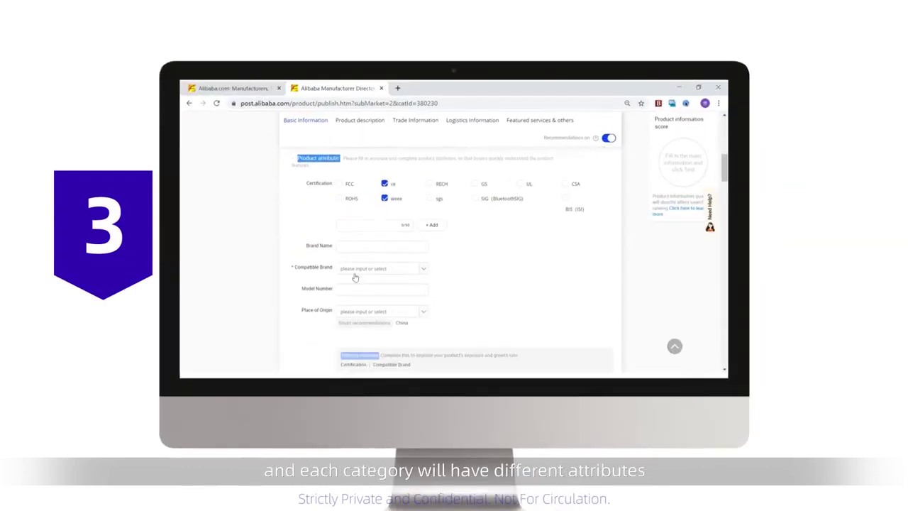
Step: Scroll through the Product attributes fields down to Material
scroll(355, 277, "down", 1)
scroll(337, 229, "down", 3)
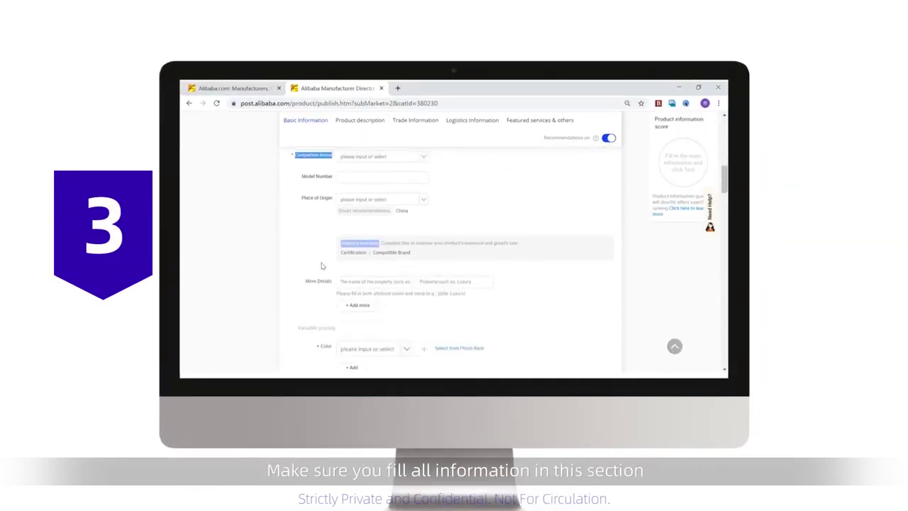
scroll(333, 289, "down", 7)
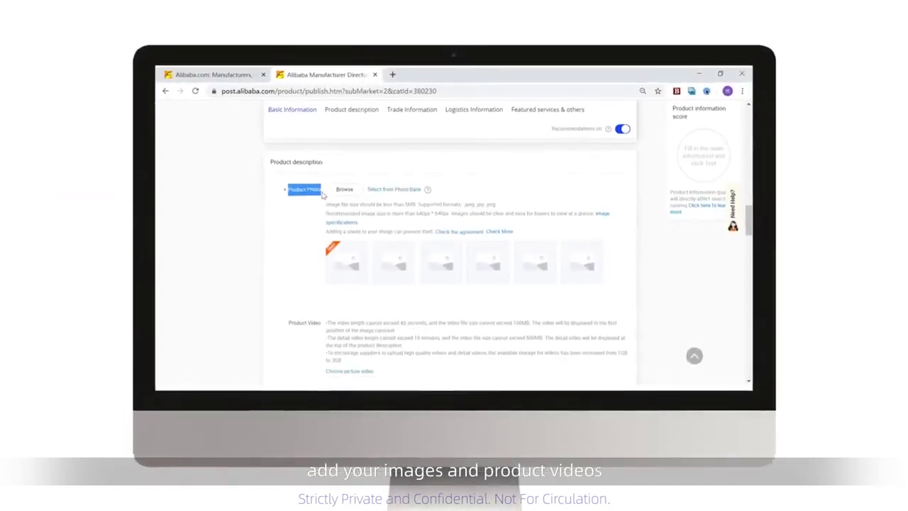
Step: Add six red phone-case photos from the Photo Bank, putting the white-background one first
left_click_drag(283, 323, 318, 326)
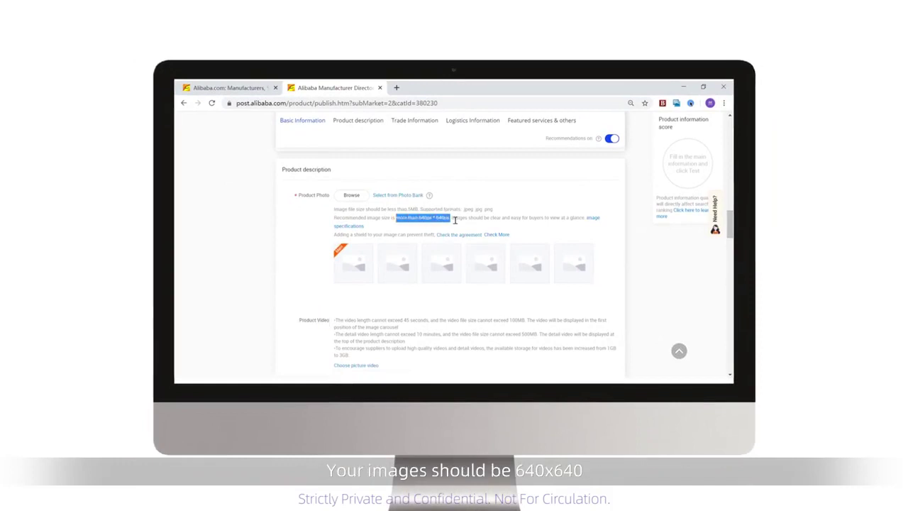
left_click(404, 195)
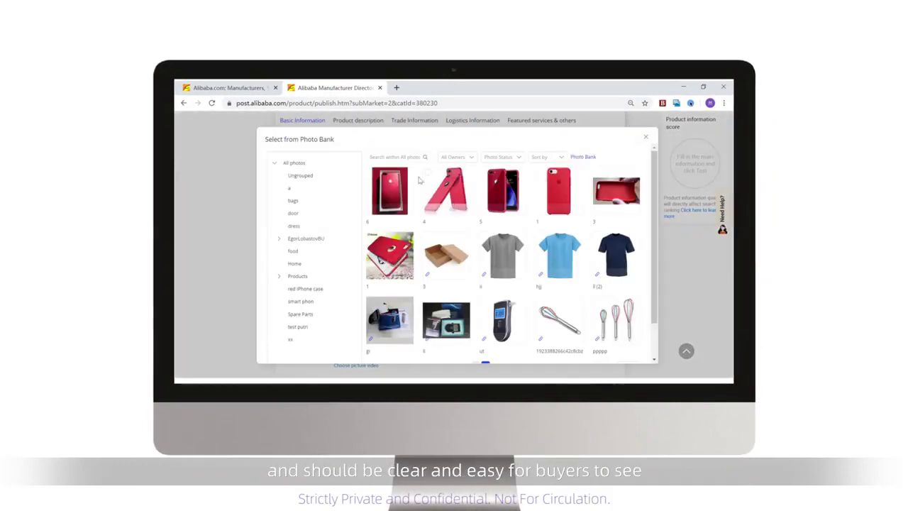
left_click(411, 180)
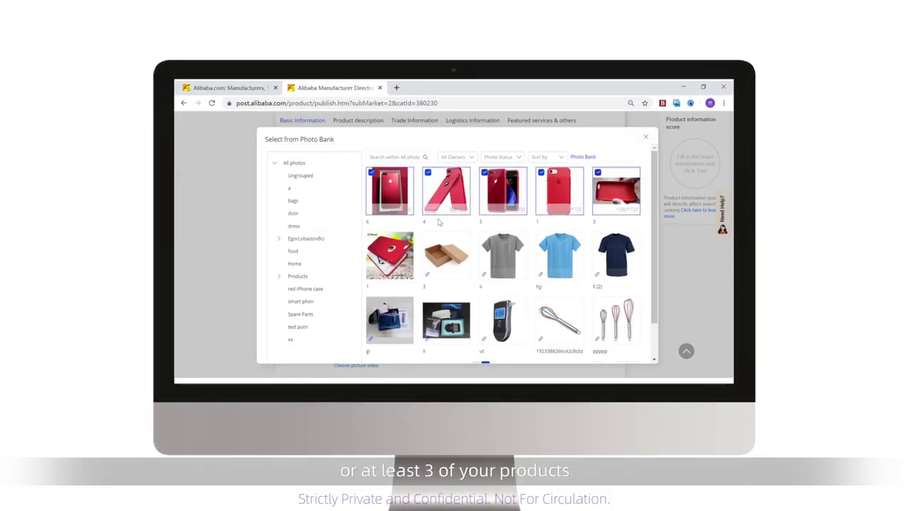
left_click(375, 244)
scroll(538, 340, "down", 1)
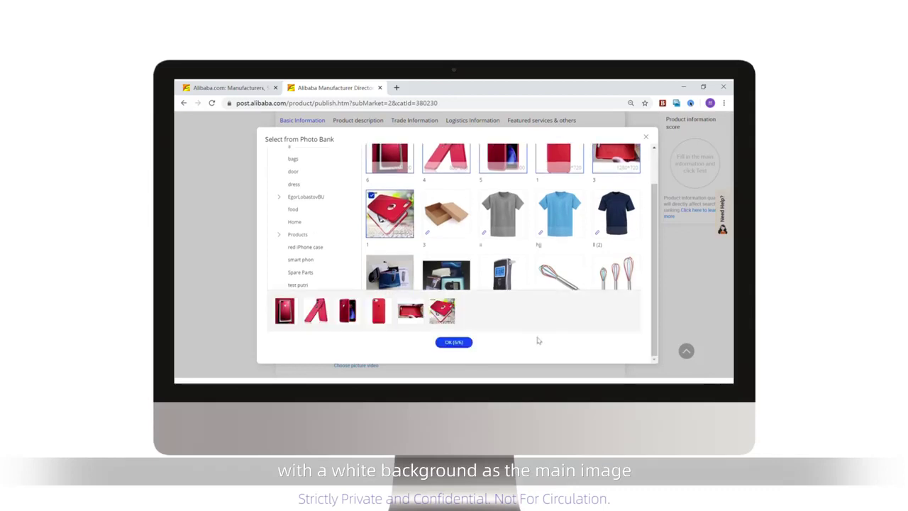
left_click(453, 342)
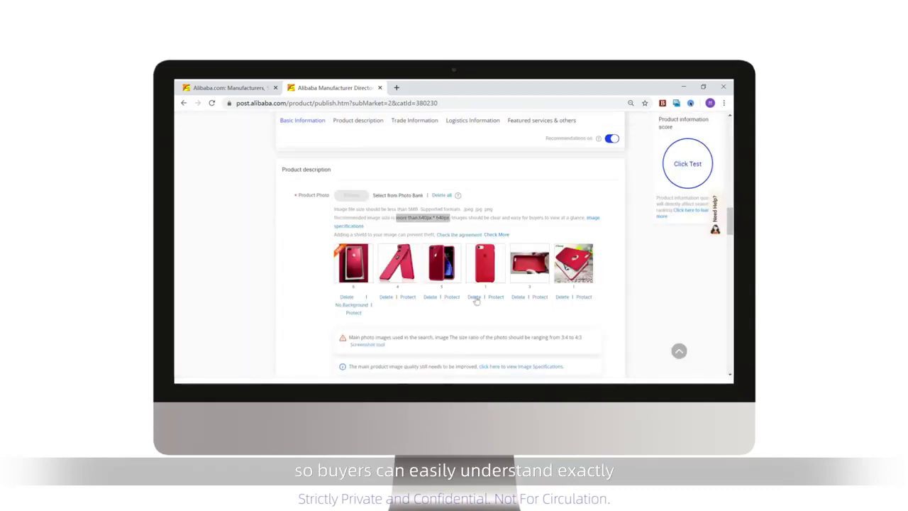
left_click_drag(488, 277, 354, 273)
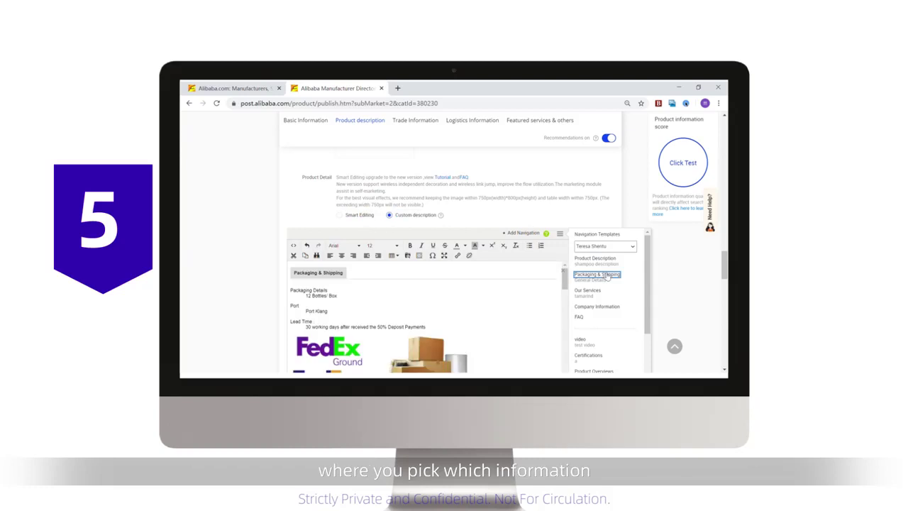
Step: Switch the description to Smart Editing and apply the Basic details template
left_click(340, 215)
left_click(532, 257)
left_click(578, 248)
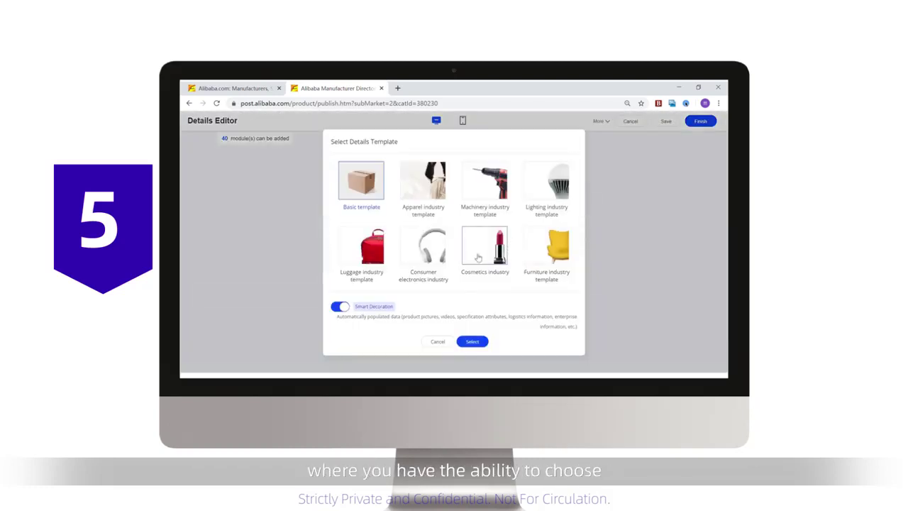
left_click(472, 341)
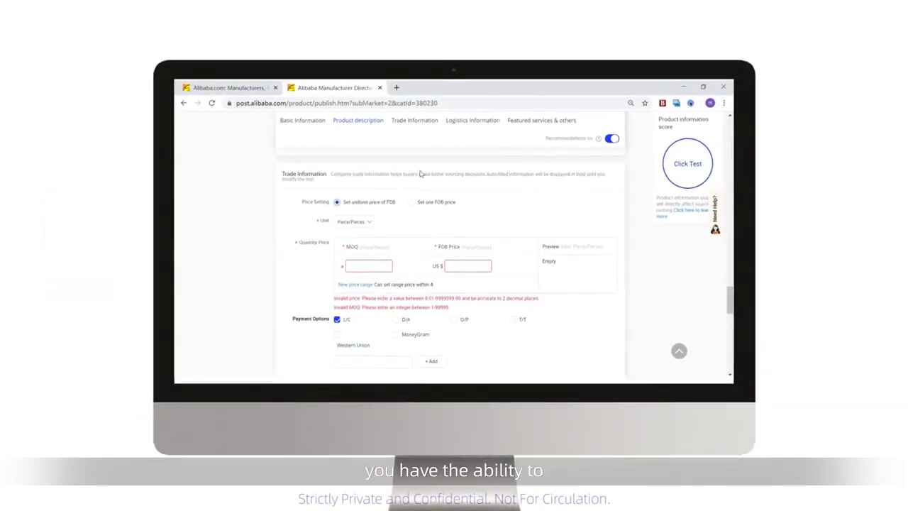
Step: Enter tiered FOB prices: MOQ 50 at US$2 plus a 100-piece tier, accepting MoneyGram
left_click_drag(279, 178, 332, 180)
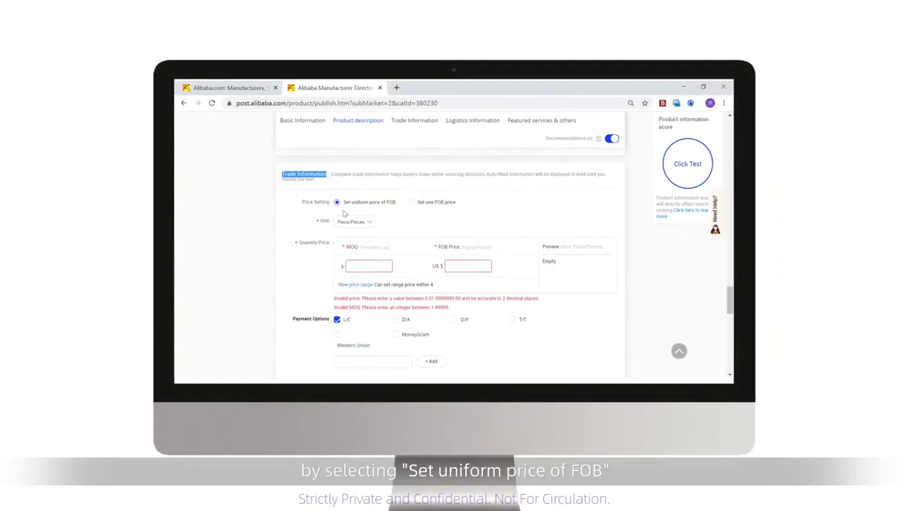
left_click_drag(344, 207, 469, 205)
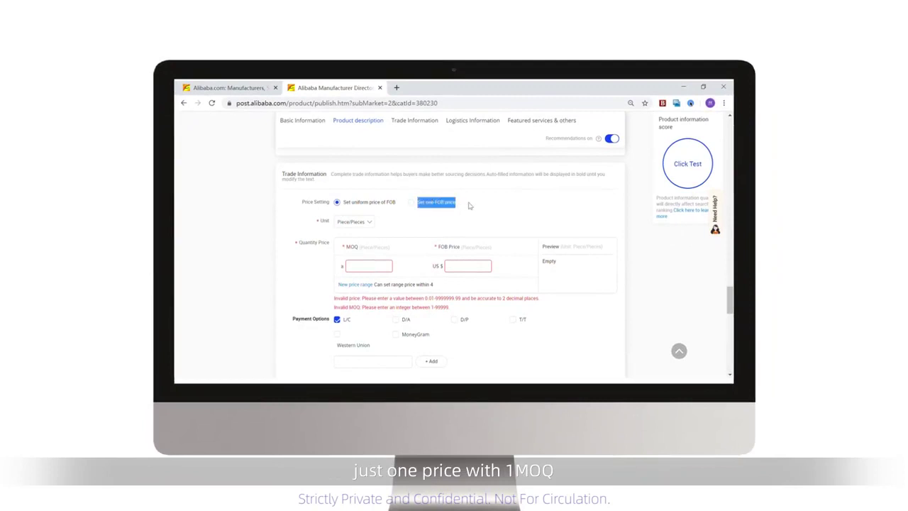
left_click(369, 273)
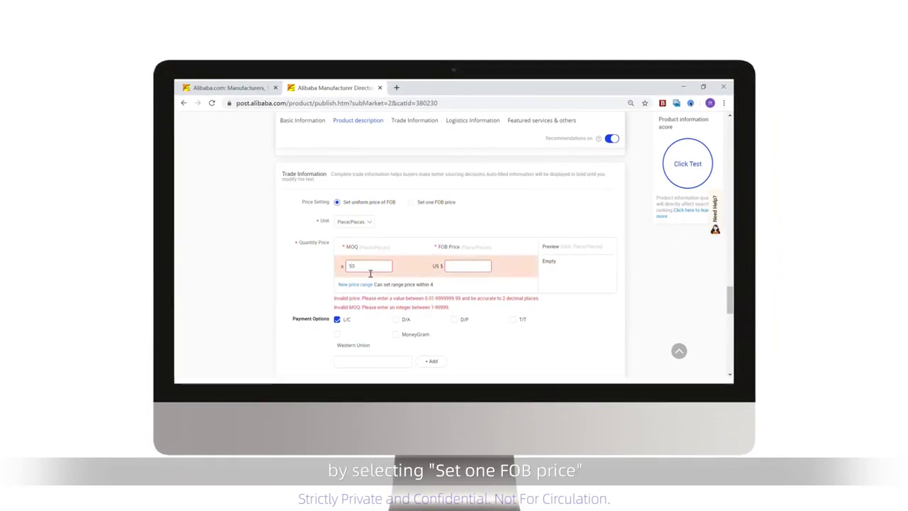
left_click(461, 268)
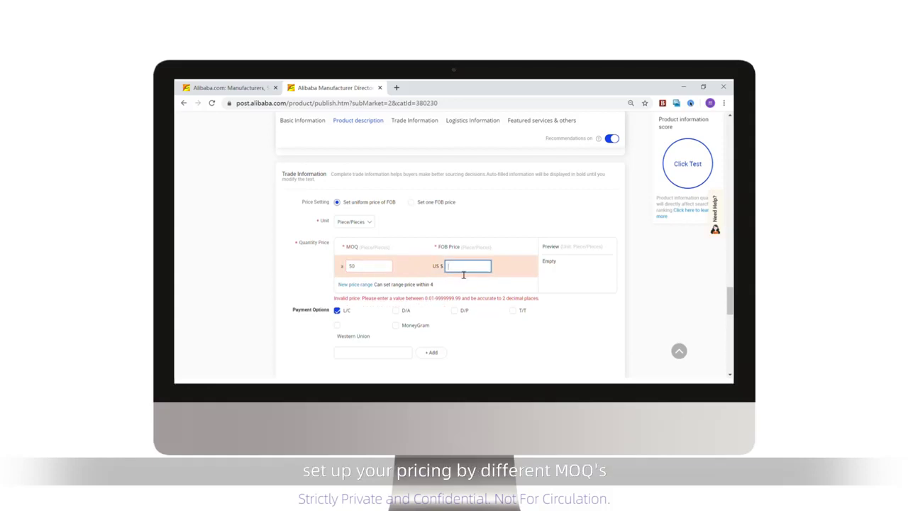
left_click(368, 285)
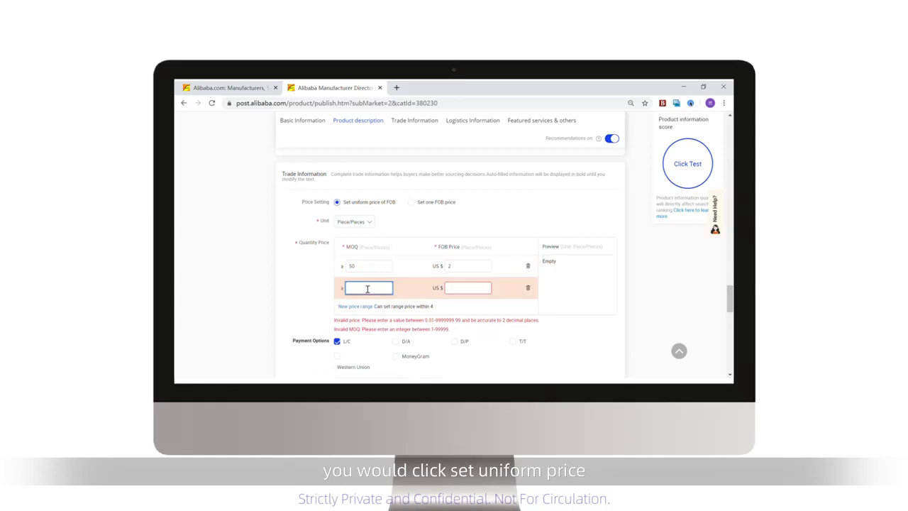
type("100")
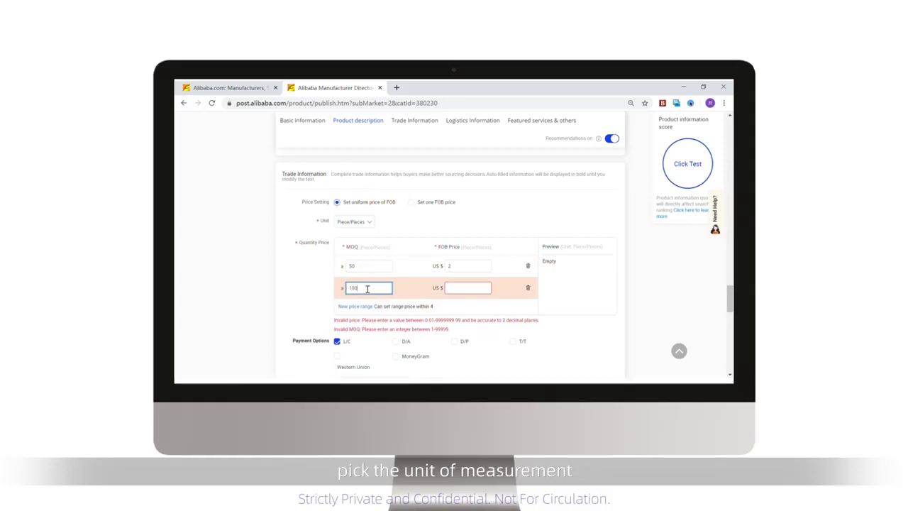
left_click(463, 291)
type("3")
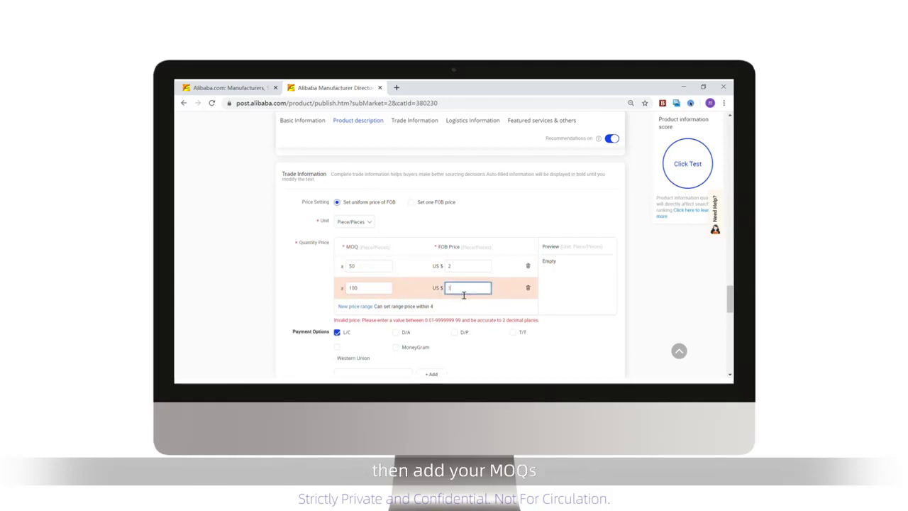
left_click(397, 350)
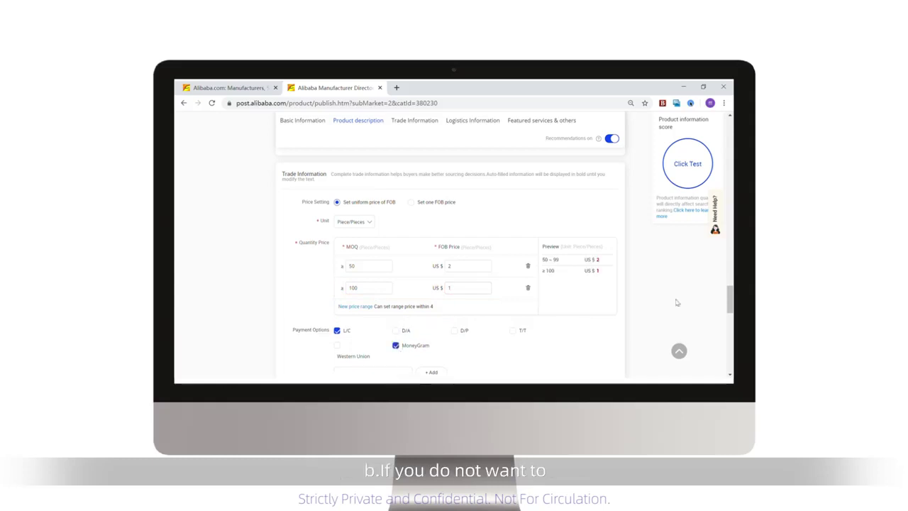
Step: Change the pricing to a single FOB price
scroll(730, 301, "down", 1)
scroll(729, 301, "up", 1)
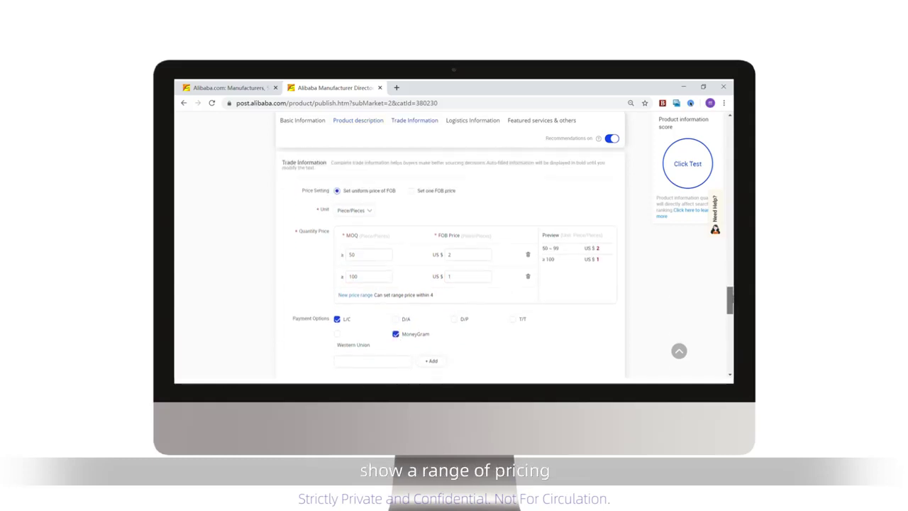
left_click(414, 200)
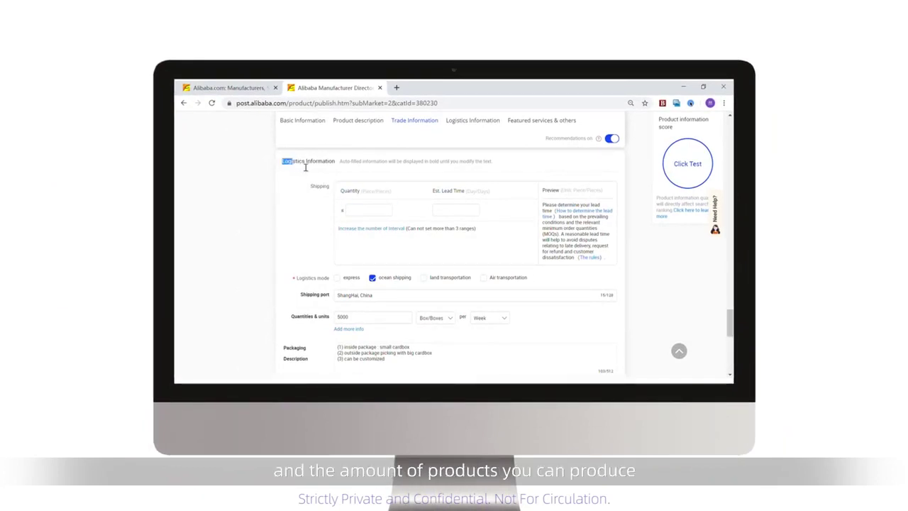
Step: Set shipping quantity 5000 with a 30-day estimated lead time in Logistics Information
left_click_drag(306, 167, 327, 184)
left_click(310, 193)
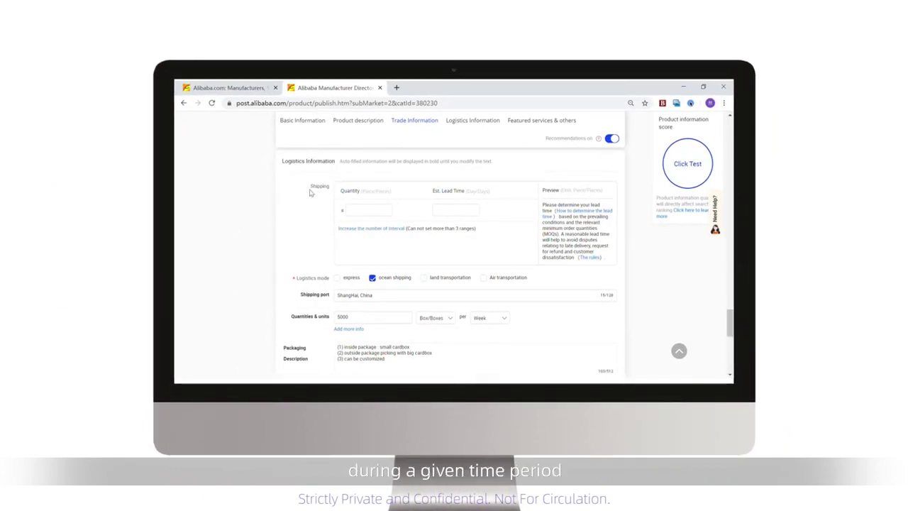
left_click(362, 215)
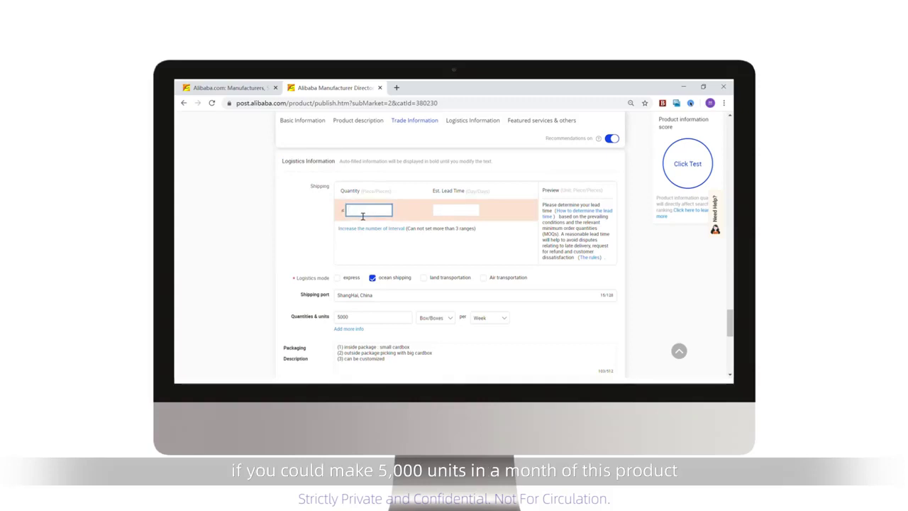
left_click(451, 213)
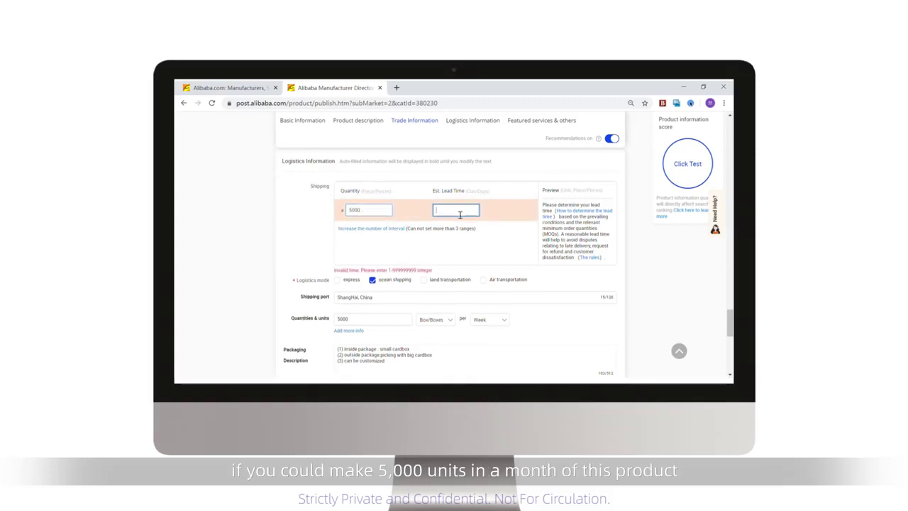
type("30")
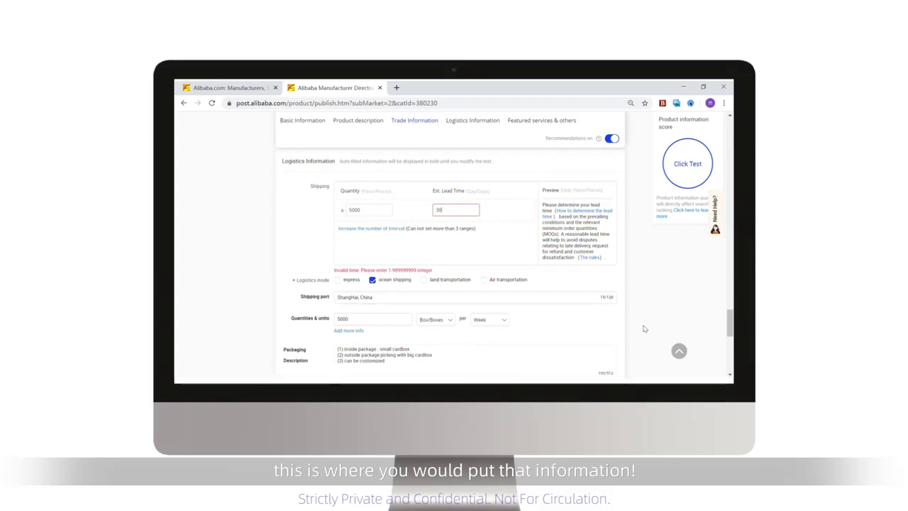
left_click(644, 329)
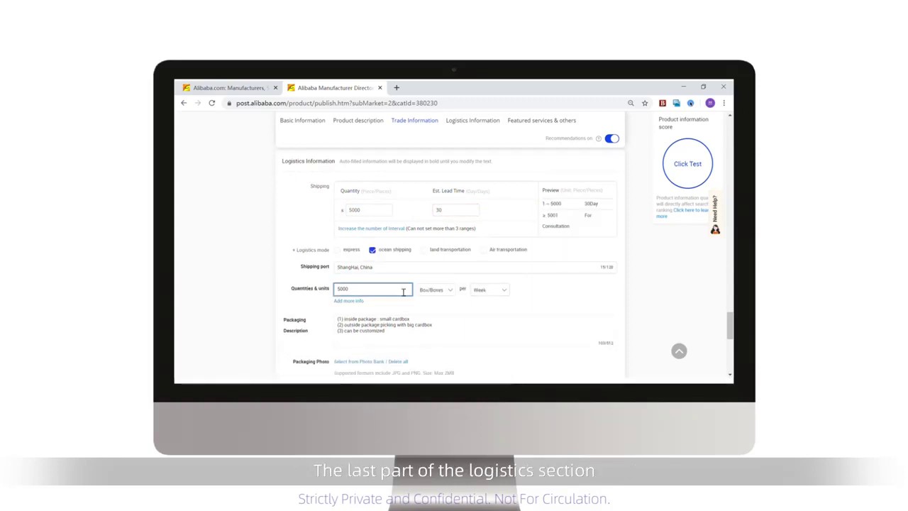
left_click_drag(291, 289, 322, 333)
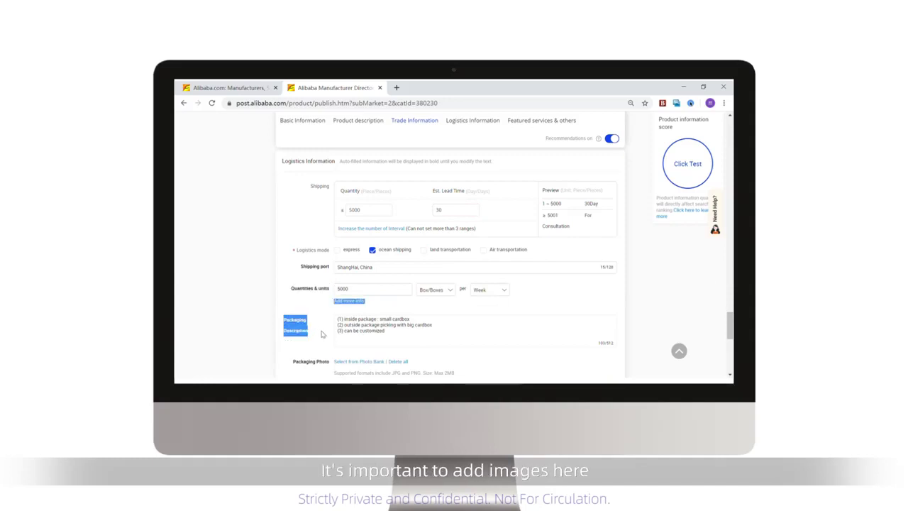
scroll(425, 305, "down", 2)
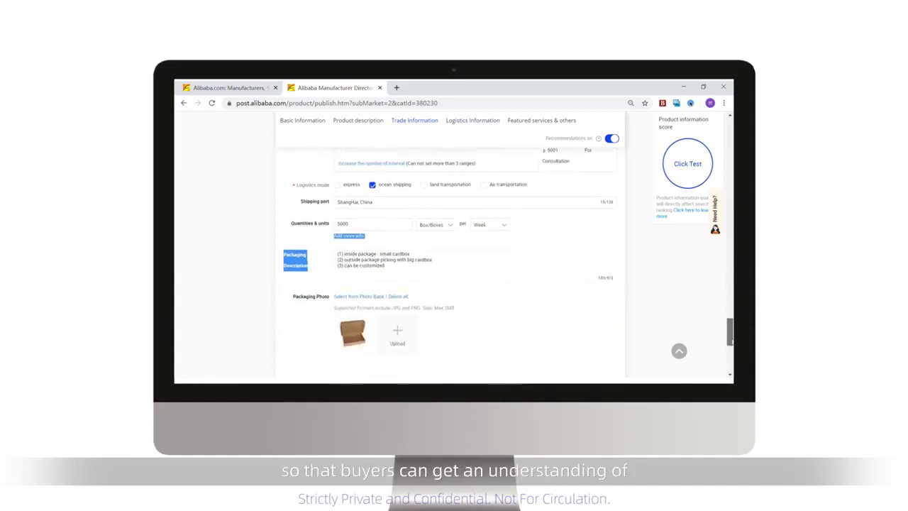
left_click_drag(293, 282, 337, 287)
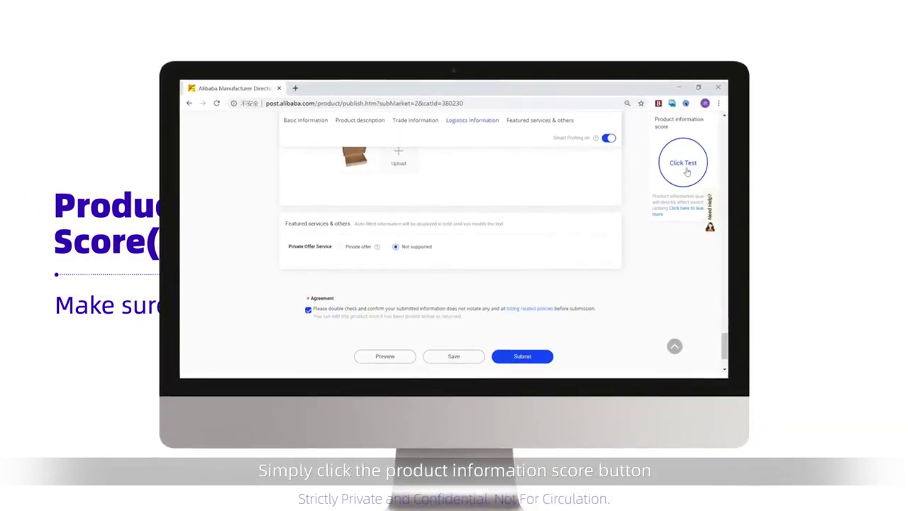
Step: Run the product information score test (1.7 points) and inspect the Basic information item
left_click(685, 167)
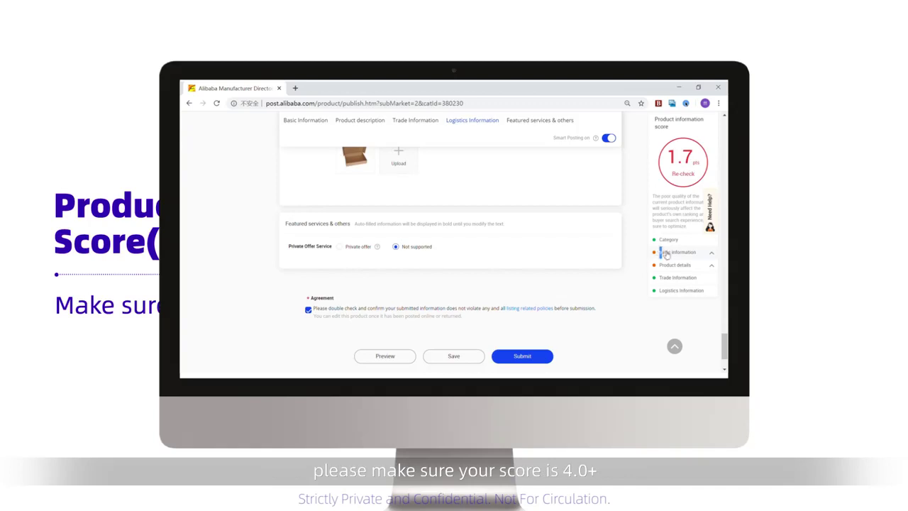
left_click_drag(667, 254, 701, 253)
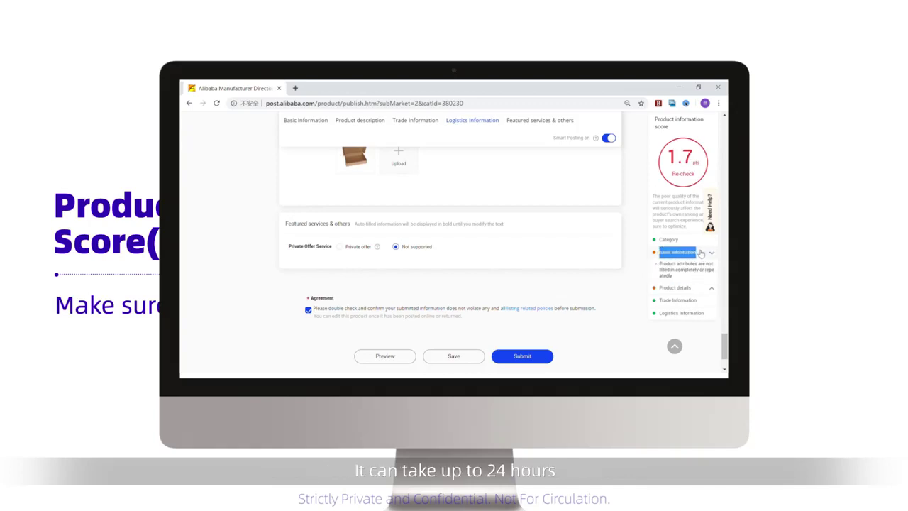
Step: Expand the Product details score item to see its low-quality warning
left_click(714, 290)
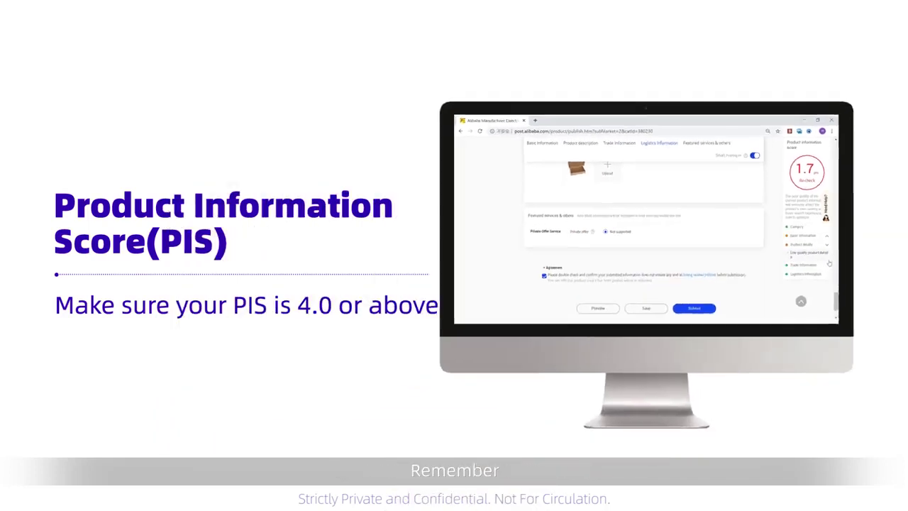